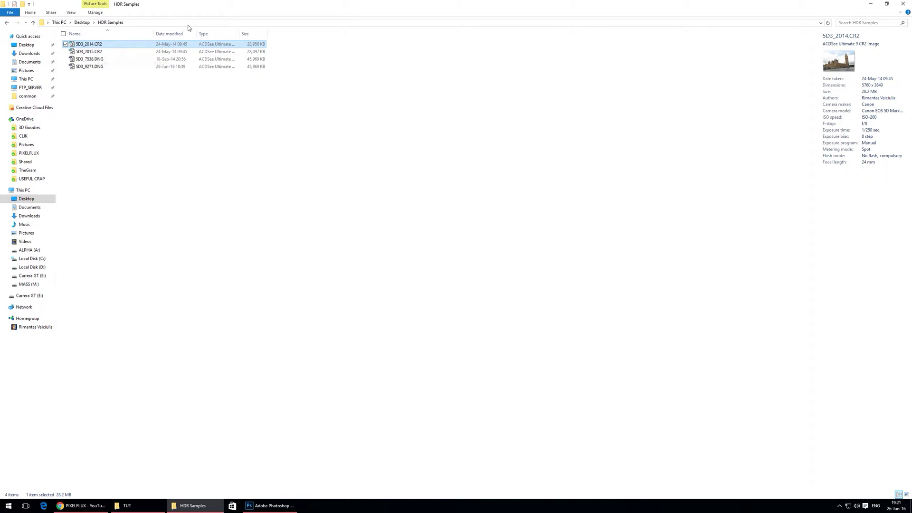
Open 5D3_2014.CR2 in Photoshop's Camera Raw, trying a much darker exposure and resetting it to 0.00
{"action": "left_click_drag", "start_coordinate": [82, 44], "coordinate": [381, 285]}
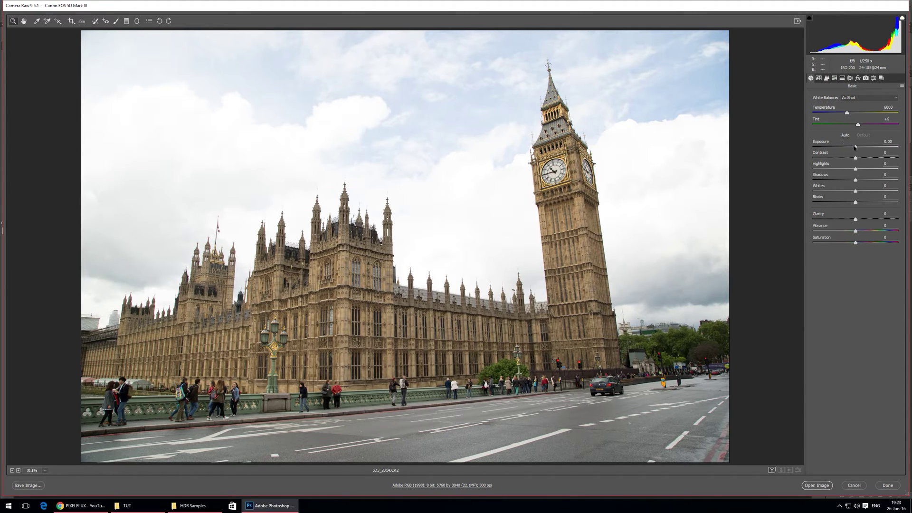
{"action": "left_click_drag", "start_coordinate": [856, 148], "coordinate": [827, 144]}
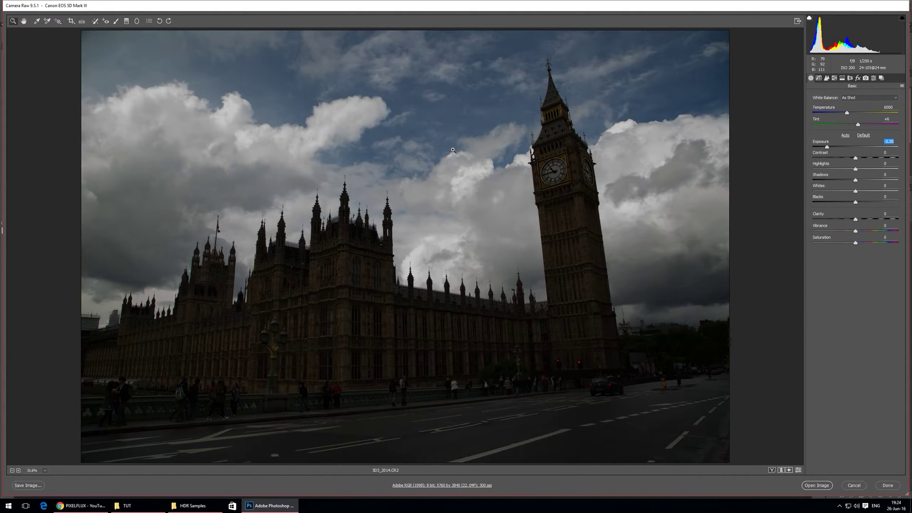
{"action": "double_click", "coordinate": [827, 147]}
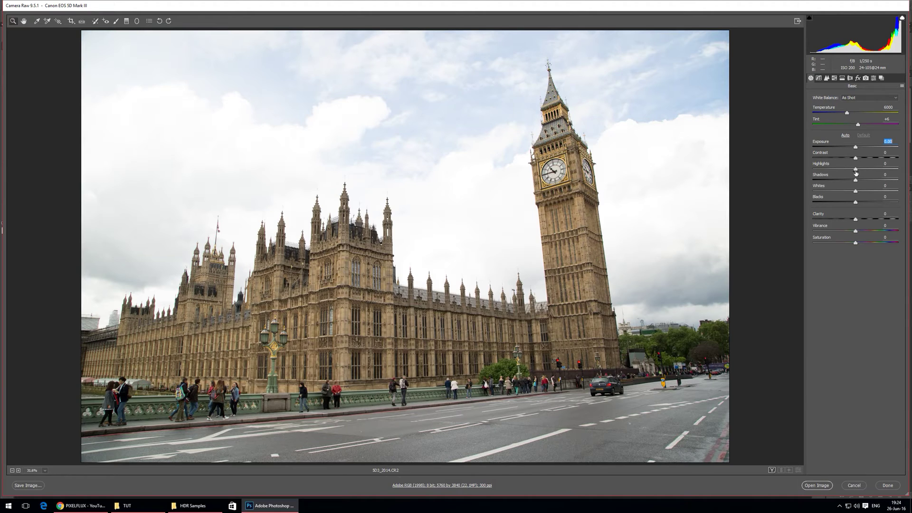
Set Highlights to -100, Whites to -60, Exposure to -1.10 and Shadows to +100 to balance the sky and buildings
{"action": "left_click_drag", "start_coordinate": [855, 171], "coordinate": [792, 166]}
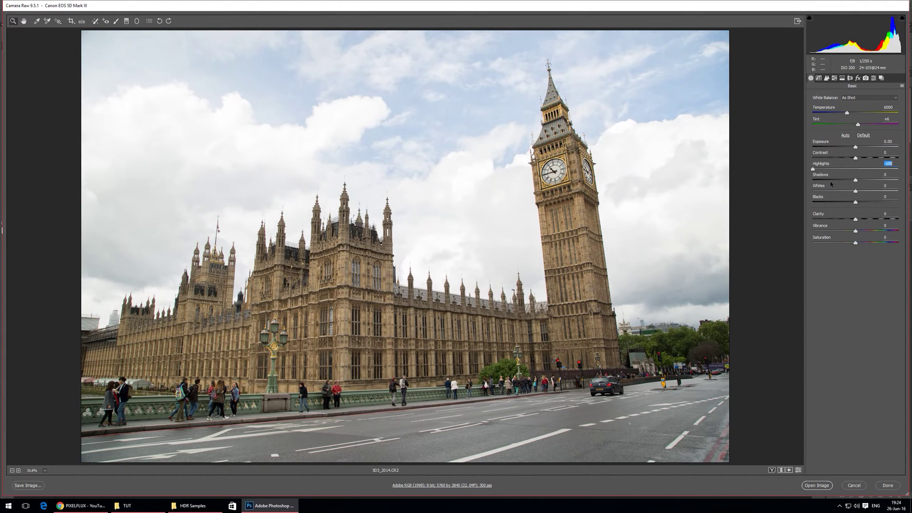
{"action": "left_click_drag", "start_coordinate": [855, 191], "coordinate": [830, 192]}
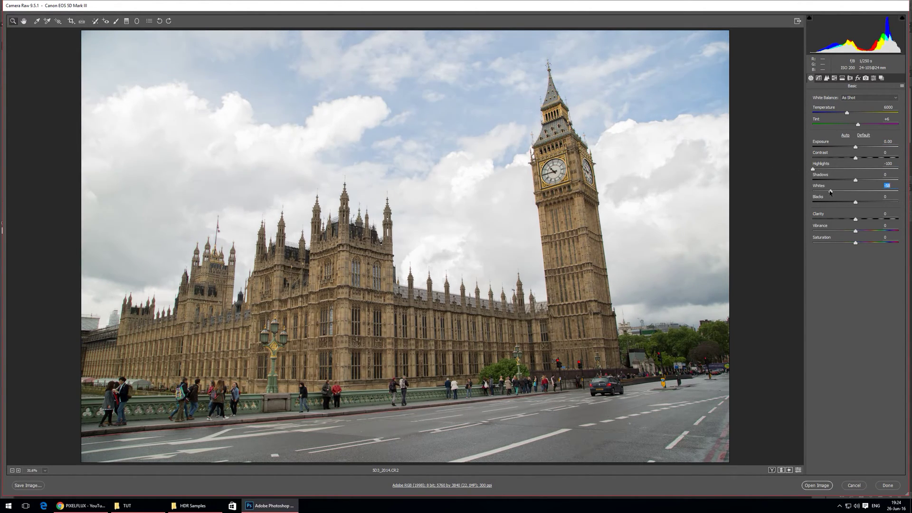
{"action": "left_click_drag", "start_coordinate": [856, 147], "coordinate": [847, 150]}
{"action": "left_click_drag", "start_coordinate": [855, 180], "coordinate": [905, 182]}
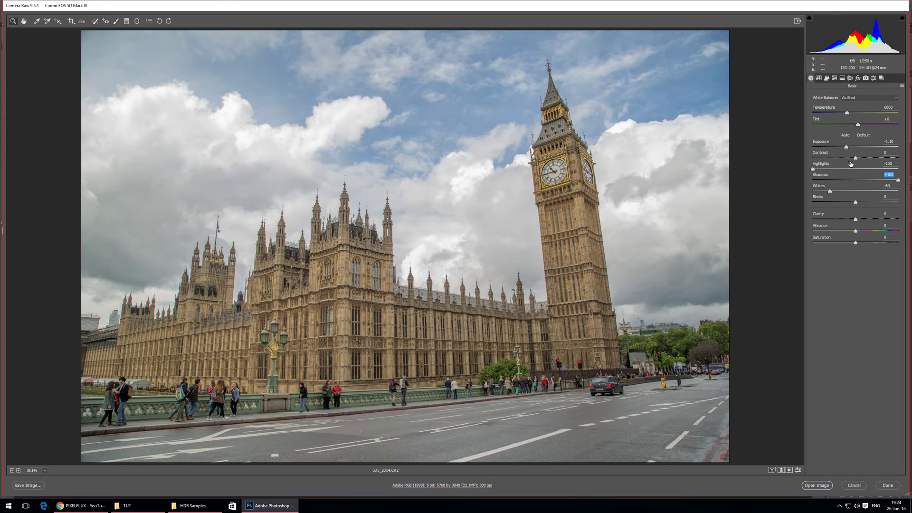
Raise the photo's Highlights to -94 and set its Contrast to +30
{"action": "key", "text": "shift+Tab"}
{"action": "key", "text": "Up"}
{"action": "key", "text": "Up"}
{"action": "key", "text": "Up"}
{"action": "key", "text": "Up"}
{"action": "key", "text": "Up"}
{"action": "key", "text": "Up"}
{"action": "mouse_move", "coordinate": [855, 160]}
{"action": "left_mouse_down"}
{"action": "mouse_move", "coordinate": [885, 160]}
{"action": "mouse_move", "coordinate": [869, 160]}
{"action": "left_mouse_up"}
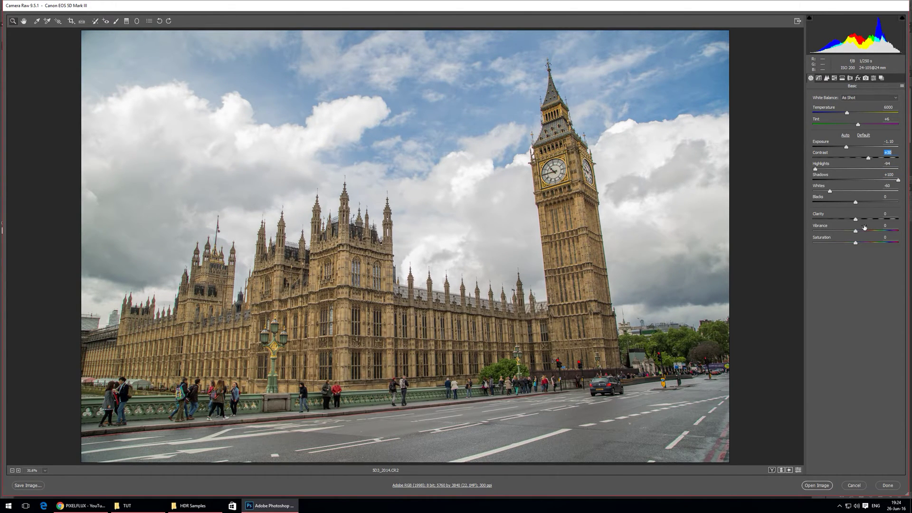
Set Vibrance to +68 and reduce the HSL saturation of the Oranges to tone down the stonework
{"action": "left_click_drag", "start_coordinate": [856, 231], "coordinate": [887, 231]}
{"action": "left_click", "coordinate": [834, 79]}
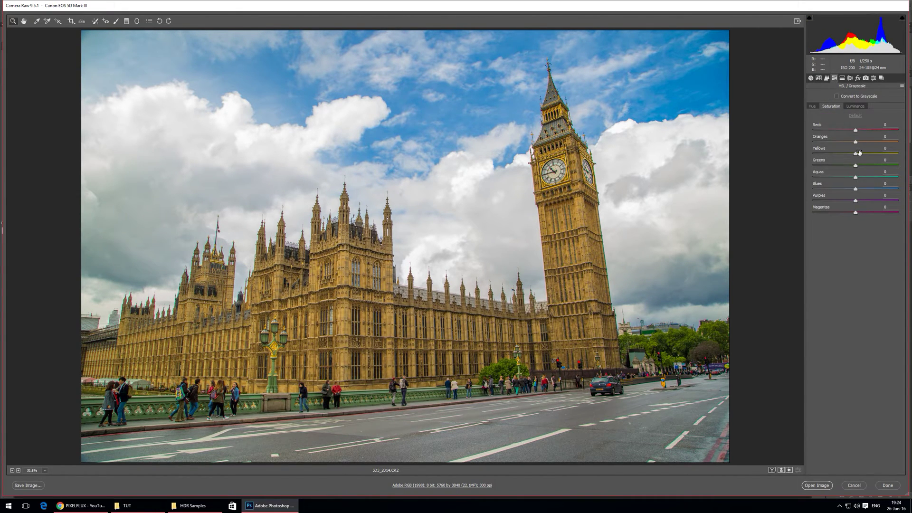
{"action": "left_click_drag", "start_coordinate": [856, 143], "coordinate": [835, 142]}
{"action": "left_click", "coordinate": [811, 78]}
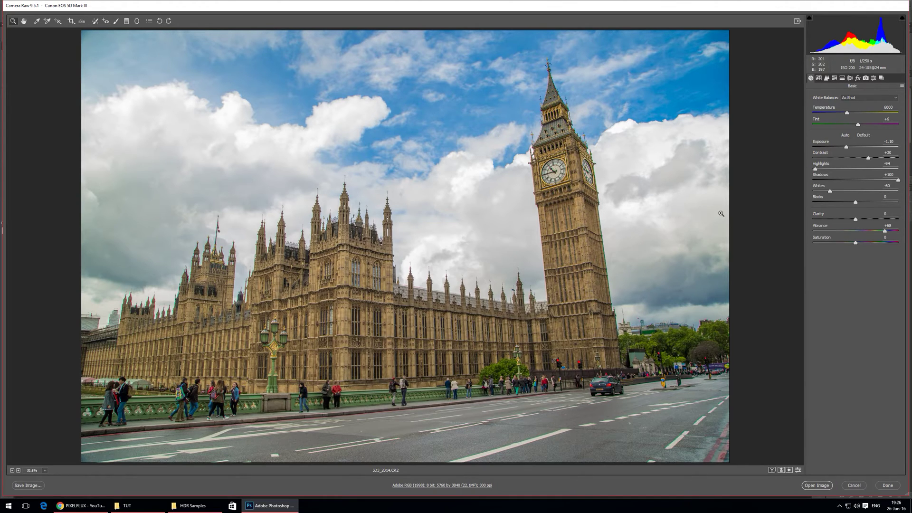
Compare the edit with the original by resetting all adjustments to their defaults and undoing that reset
{"action": "key", "text": "ctrl+shift+u"}
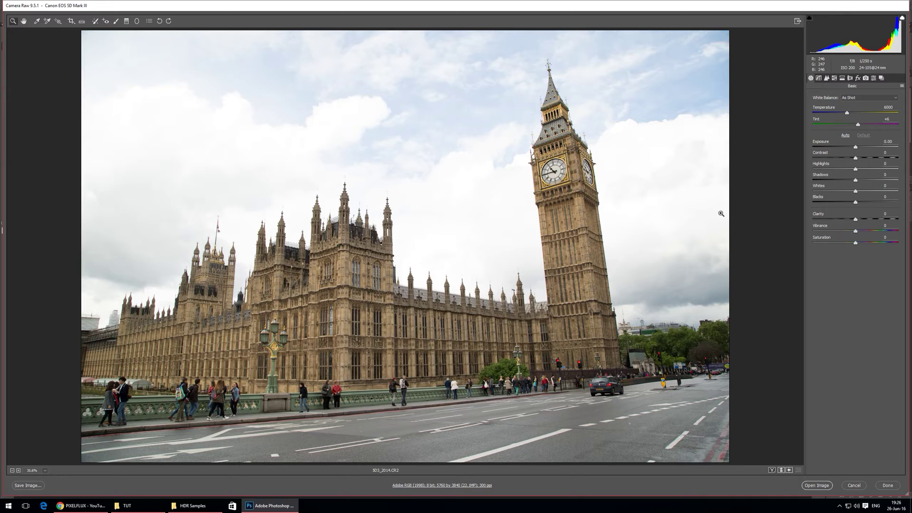
{"action": "key", "text": "ctrl+z"}
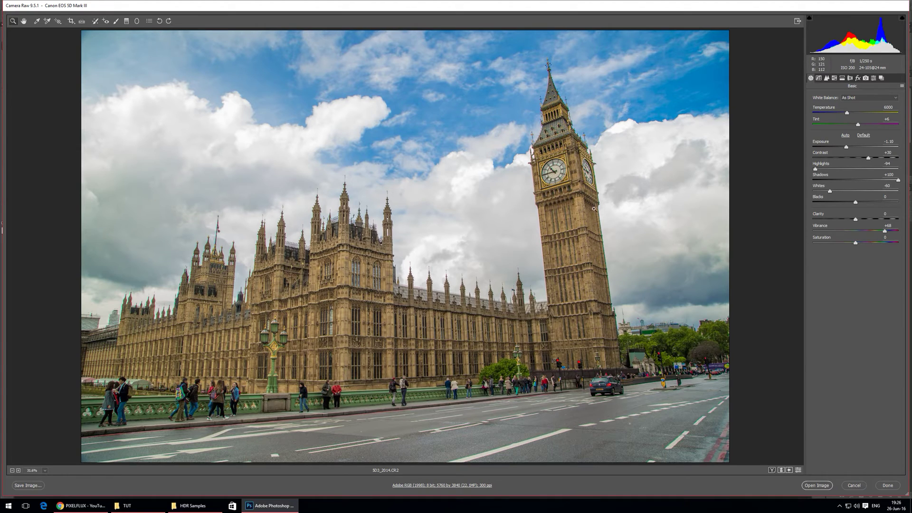
Cancel the raw edit of the Big Ben photo and open 5D3_9271.DNG from the HDR Samples folder in Camera Raw
{"action": "left_click", "coordinate": [857, 486]}
{"action": "left_click", "coordinate": [190, 505]}
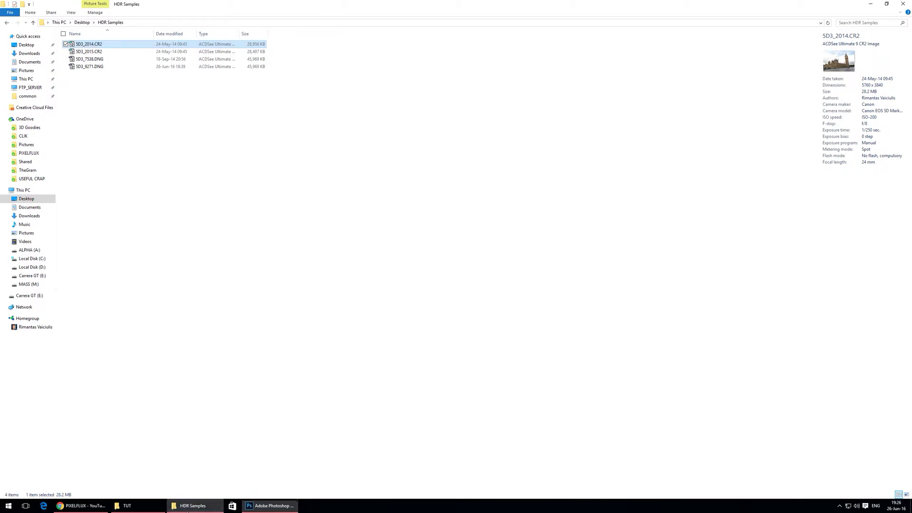
{"action": "left_click_drag", "start_coordinate": [89, 67], "coordinate": [357, 244]}
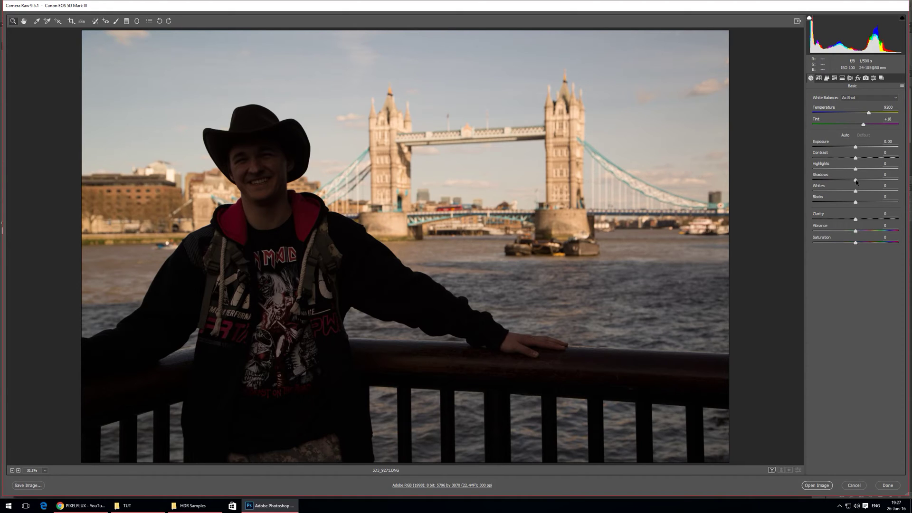
Set the portrait's Shadows to +100, Temperature to 7450 and Vibrance to +45
{"action": "left_click_drag", "start_coordinate": [857, 181], "coordinate": [898, 180]}
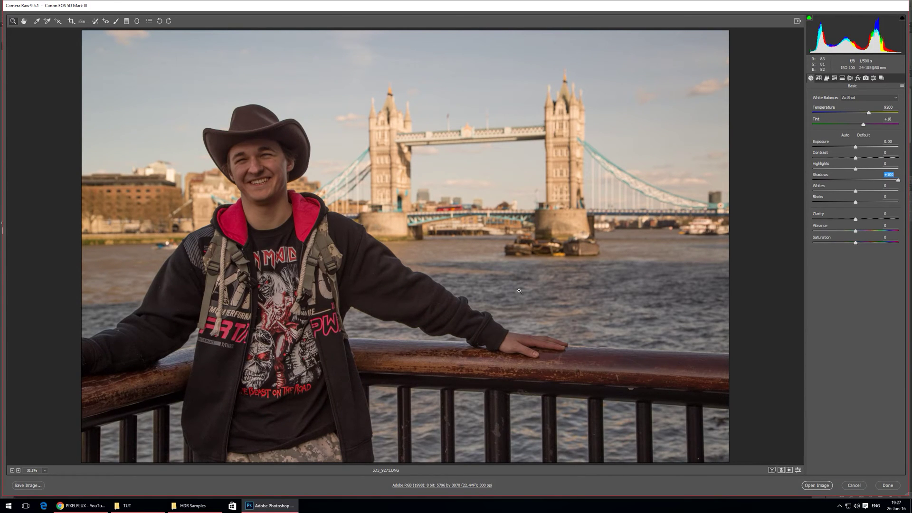
{"action": "left_click_drag", "start_coordinate": [868, 113], "coordinate": [860, 112]}
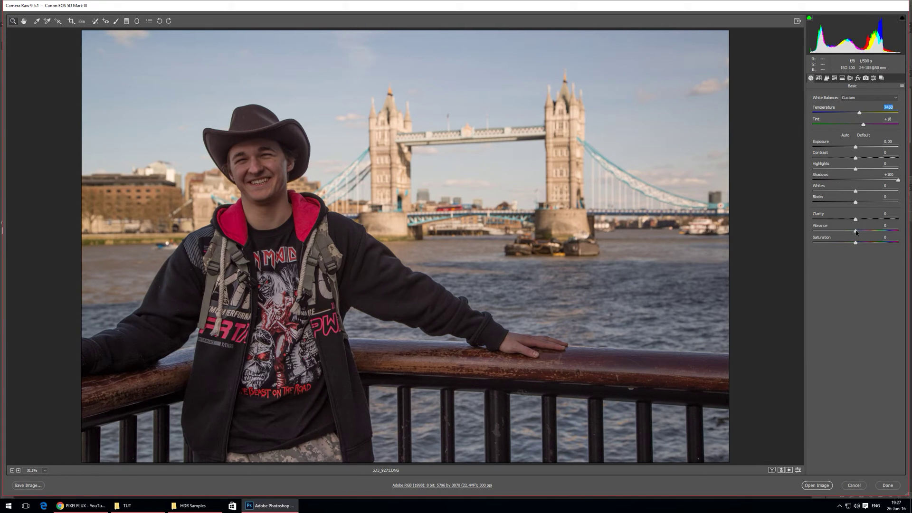
{"action": "left_click_drag", "start_coordinate": [857, 232], "coordinate": [875, 232]}
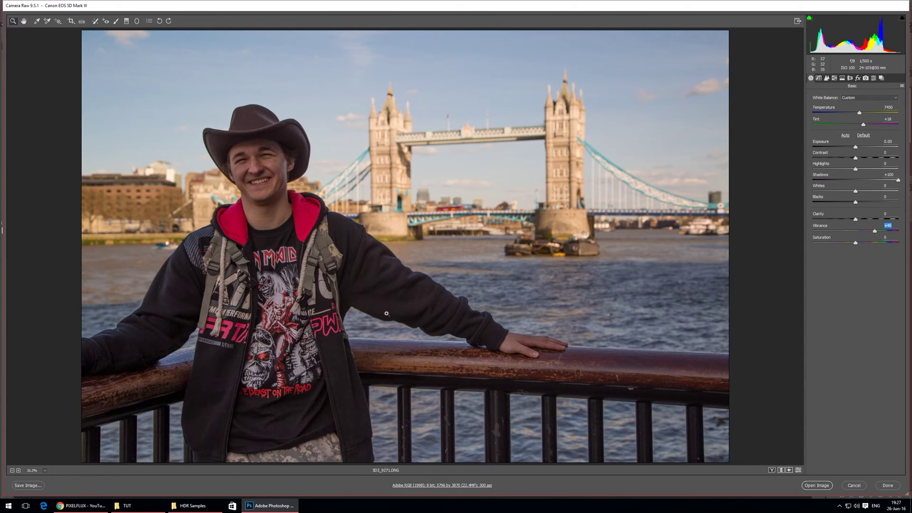
Try a Dehaze amount of +30 on the Tower Bridge portrait and return to the Basic adjustments
{"action": "left_click", "coordinate": [858, 78]}
{"action": "left_click_drag", "start_coordinate": [856, 109], "coordinate": [868, 113]}
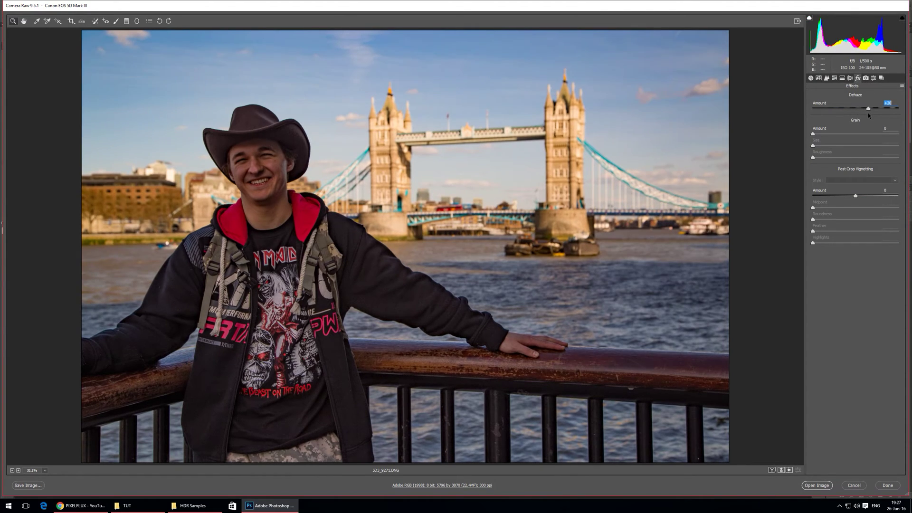
{"action": "key", "text": "ctrl+alt+1"}
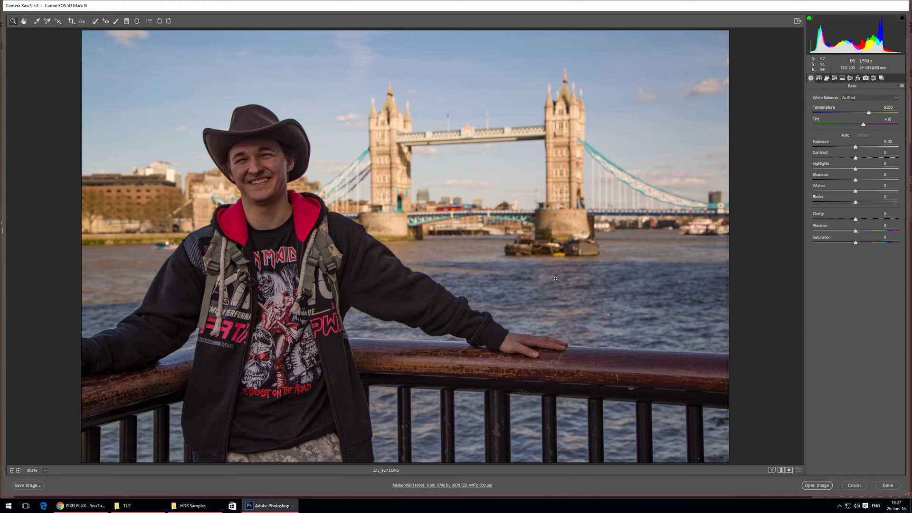
Compare the adjusted portrait with its unedited version by restoring the default settings and undoing the reset
{"action": "key", "text": "ctrl+shift+u"}
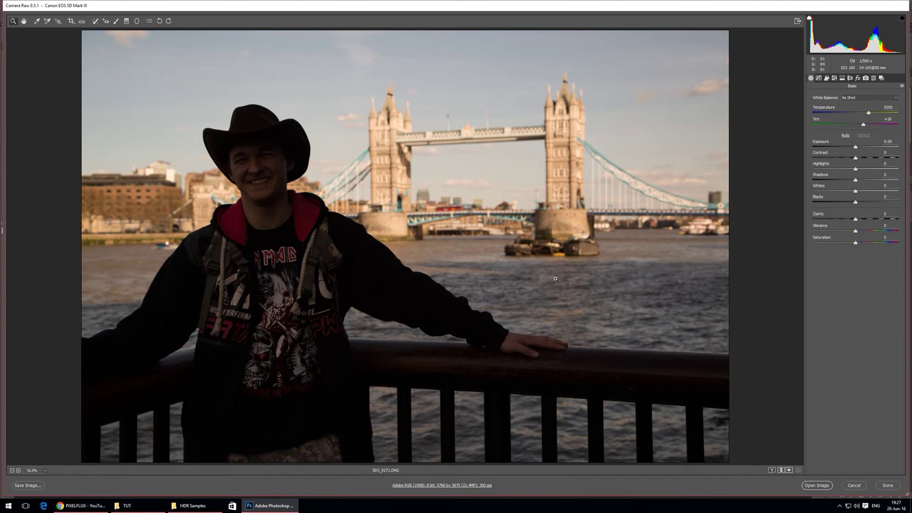
{"action": "key", "text": "ctrl+z"}
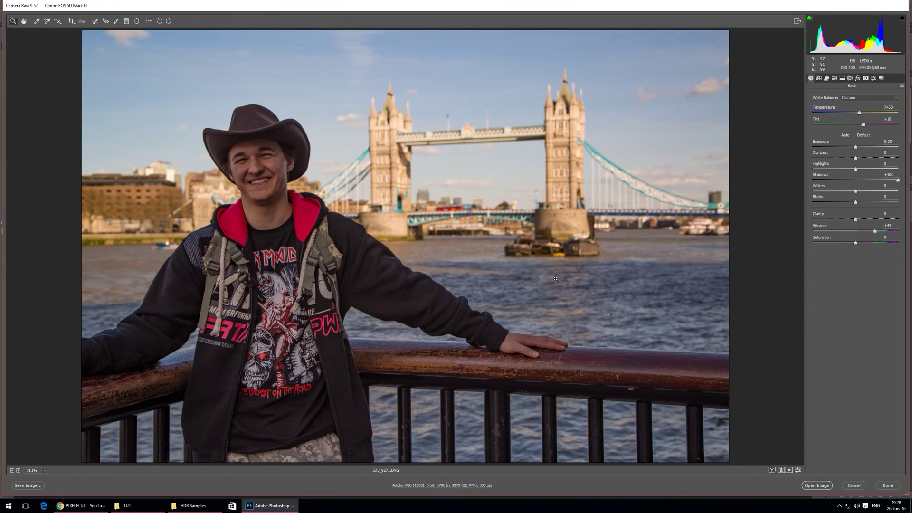
Switch to the TUT folder of finished JPEG photos in File Explorer
{"action": "left_click", "coordinate": [140, 507]}
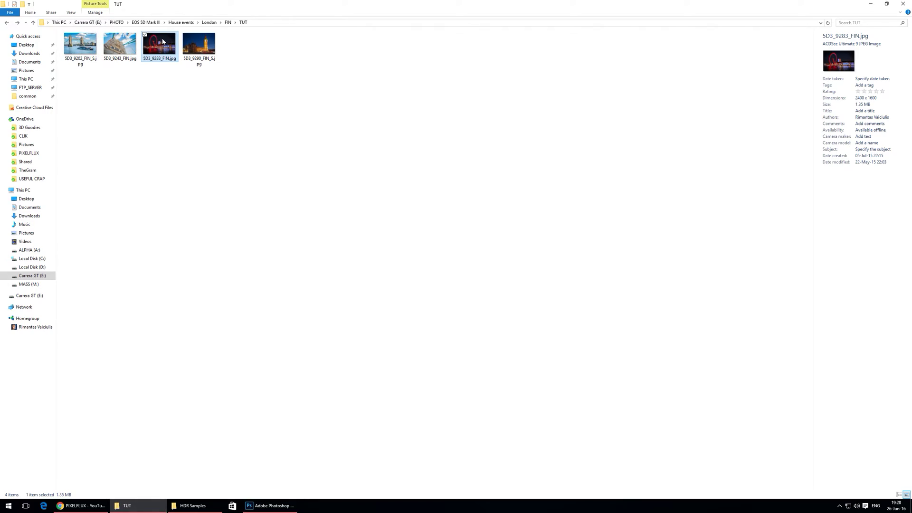